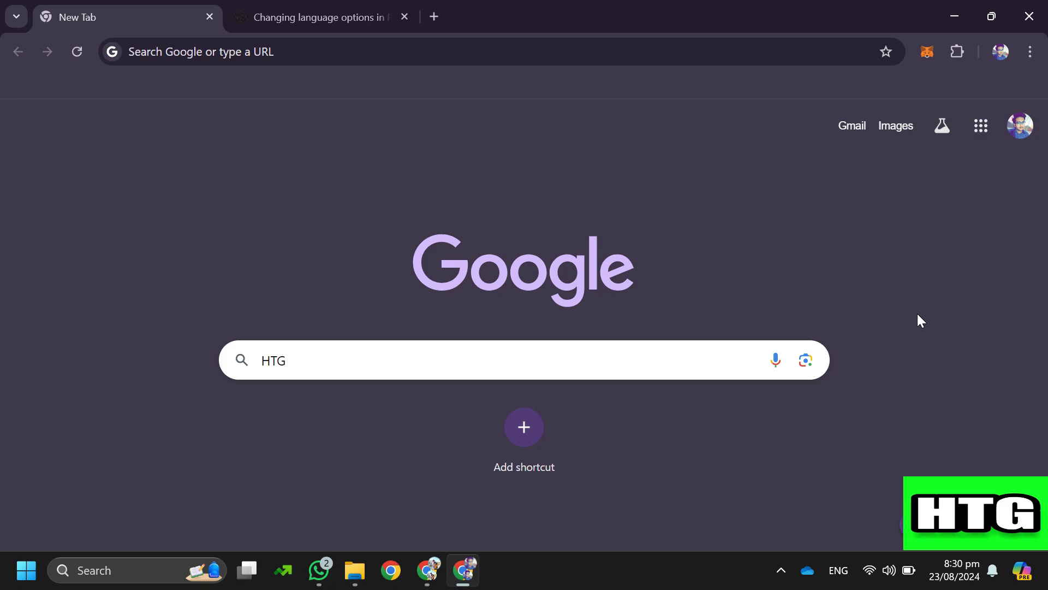
- Switch to the Ubisoft Help tab on changing Rainbow Six Siege language options
click(353, 15)
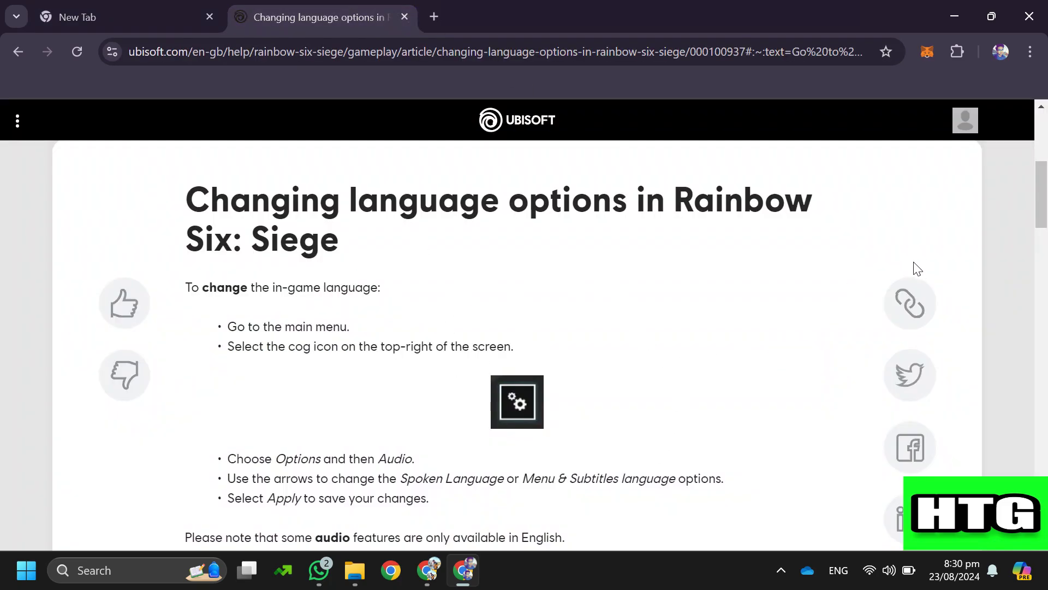